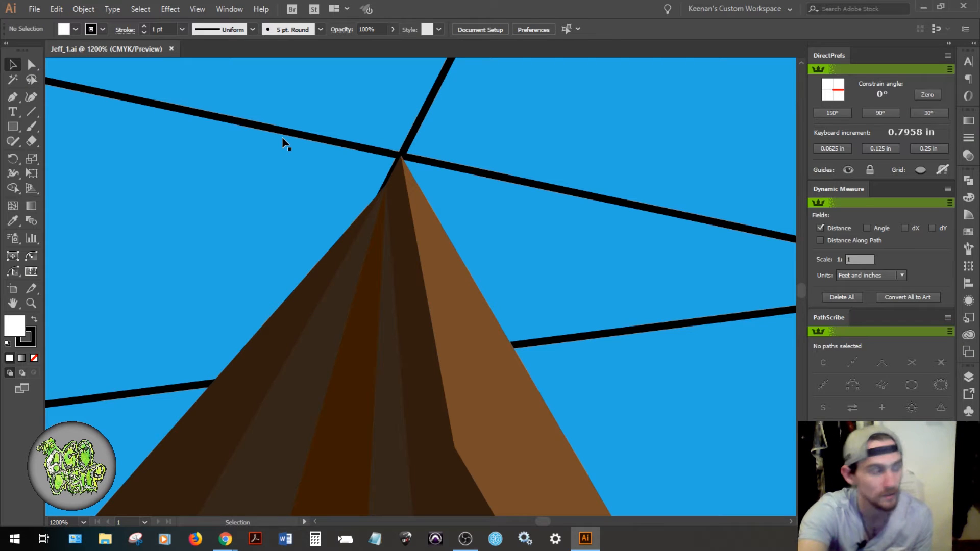
# - Select the blue water shape and examine where it sits within the full composition and perspective lines
pyautogui.click(283, 143)
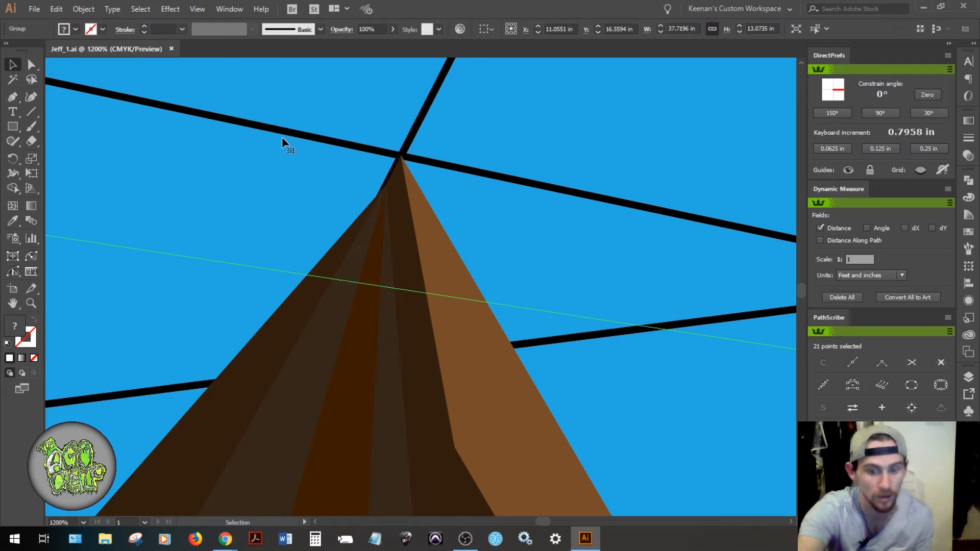
pyautogui.press('a')
pyautogui.hotkey('ctrl', '0')
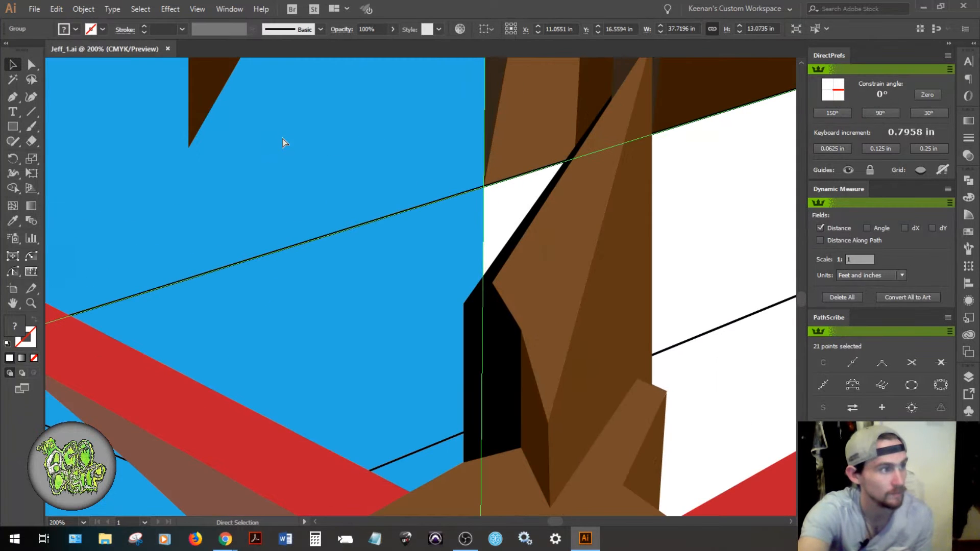
pyautogui.hotkey('ctrl', '-')
pyautogui.hotkey('ctrl', '-')
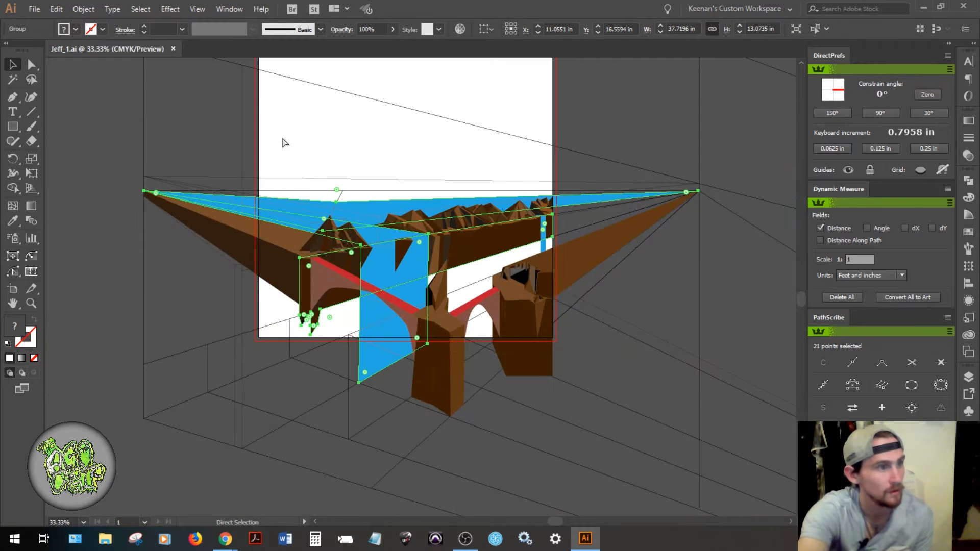
pyautogui.press('v')
pyautogui.click(93, 195)
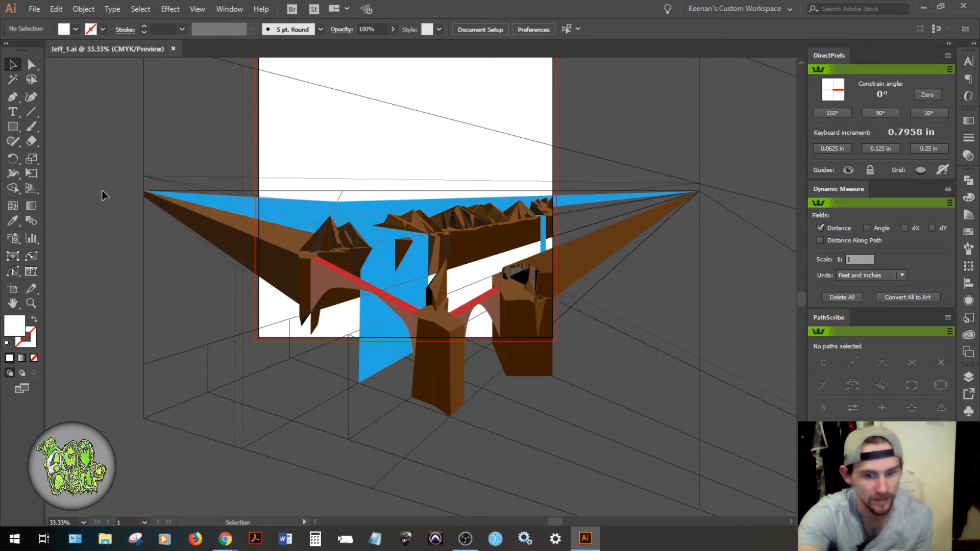
# - Examine the full set of perspective construction lines and the far vanishing point they converge on outside the artboard
pyautogui.hotkey('ctrl', '-')
pyautogui.hotkey('ctrl', '-')
pyautogui.hotkey('ctrl', '-')
pyautogui.hotkey('ctrl', '-')
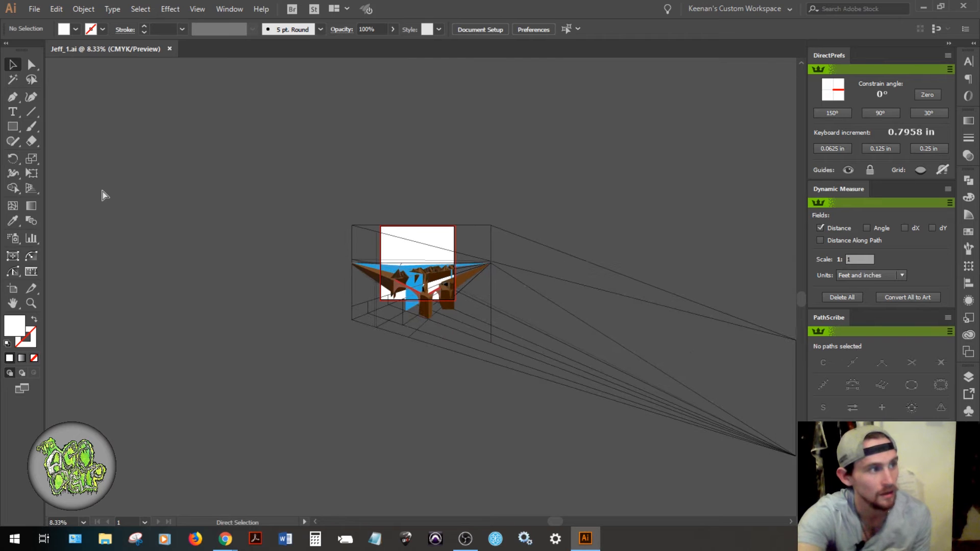
pyautogui.press('space')
pyautogui.moveTo(571, 251); pyautogui.dragTo(400, 184)
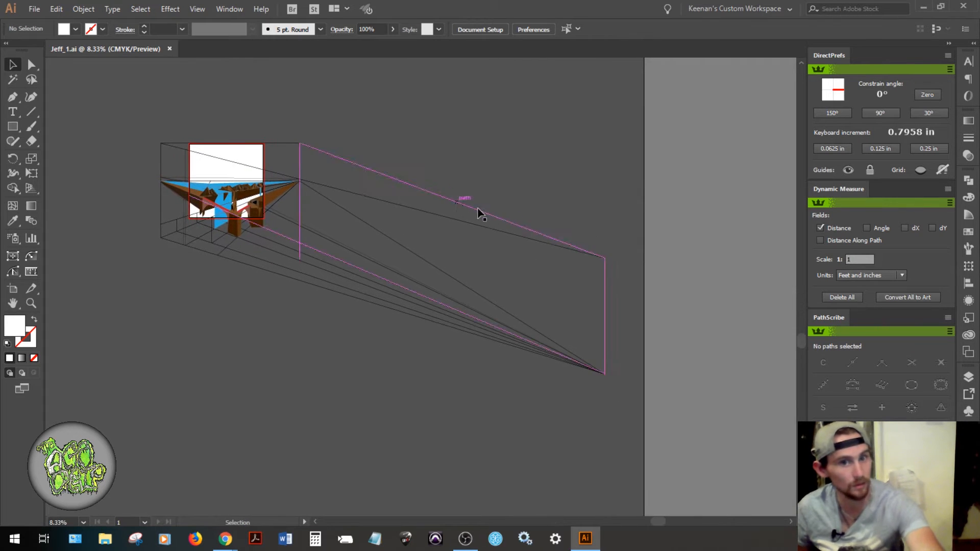
pyautogui.click(606, 286)
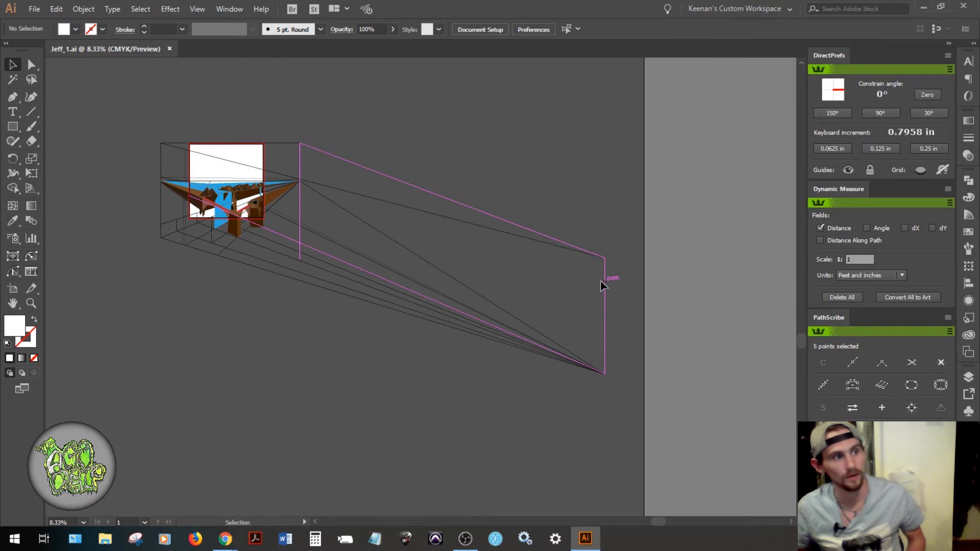
pyautogui.click(602, 284)
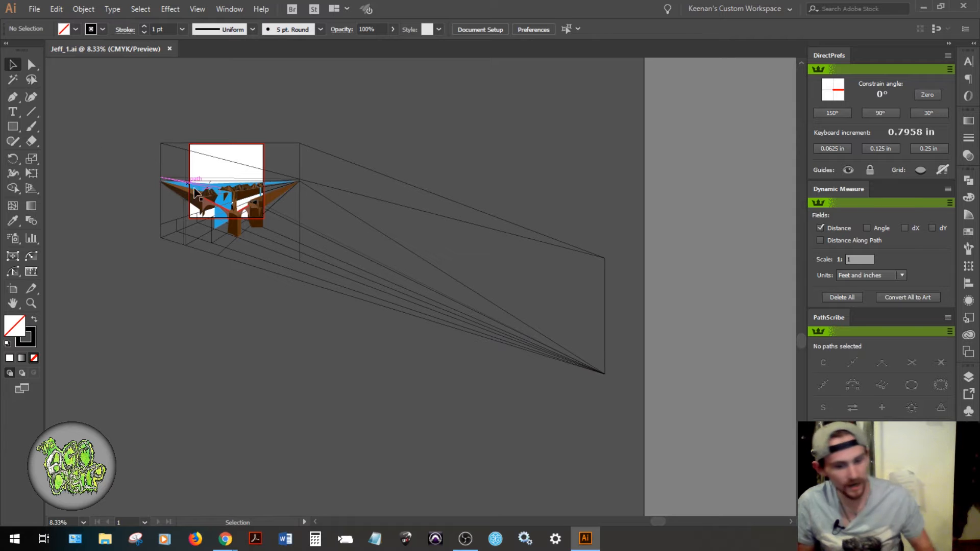
pyautogui.hotkey('ctrl', '=')
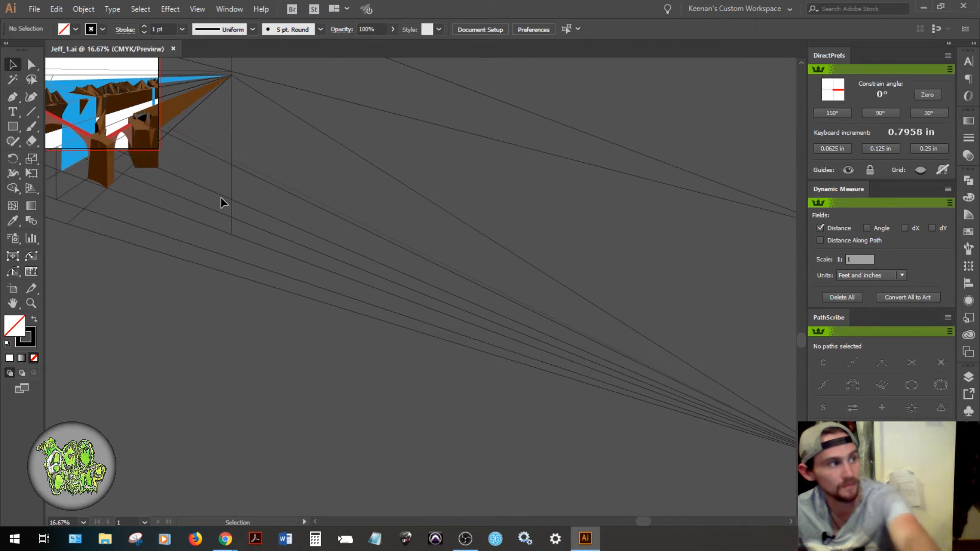
pyautogui.moveTo(258, 170); pyautogui.dragTo(501, 328)
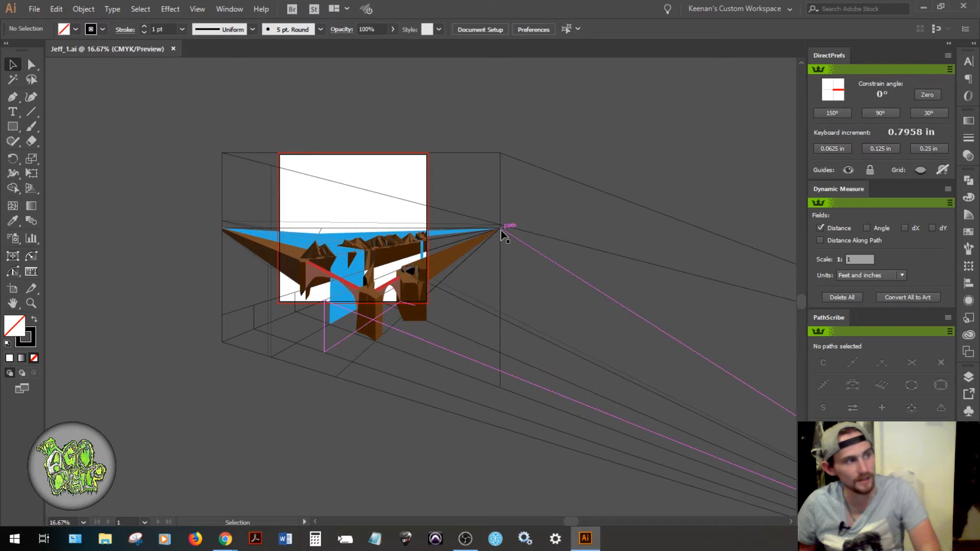
# - Examine the near bridge's brown arch face and how its corners meet the perspective lines
pyautogui.click(304, 264)
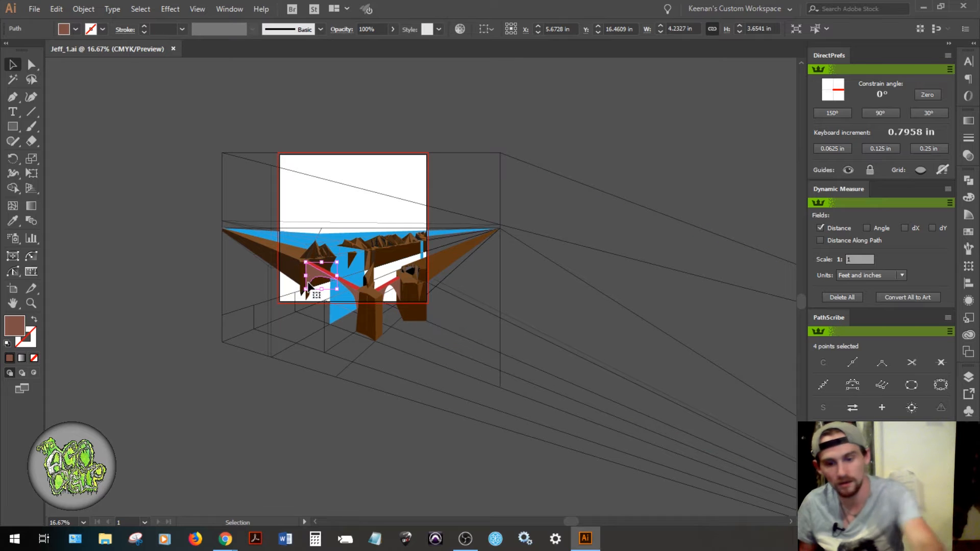
pyautogui.hotkey('ctrl', '=')
pyautogui.hotkey('ctrl', '=')
pyautogui.hotkey('ctrl', '=')
pyautogui.hotkey('ctrl', '=')
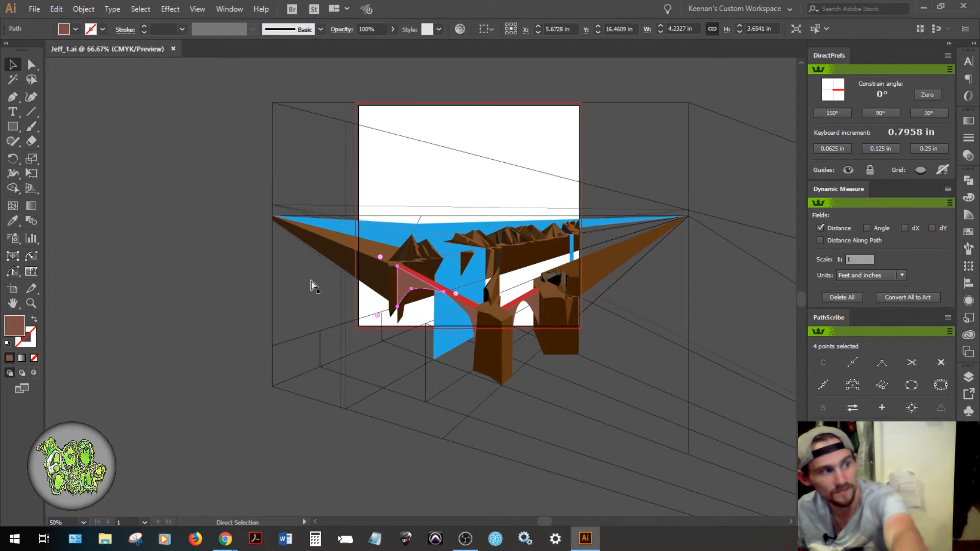
pyautogui.hotkey('ctrl', '=')
pyautogui.hotkey('ctrl', '=')
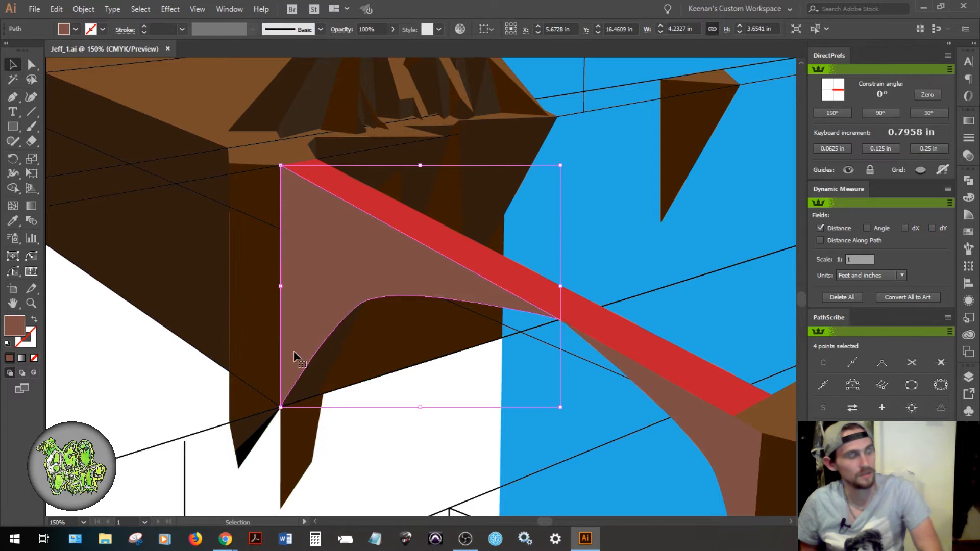
pyautogui.click(356, 487)
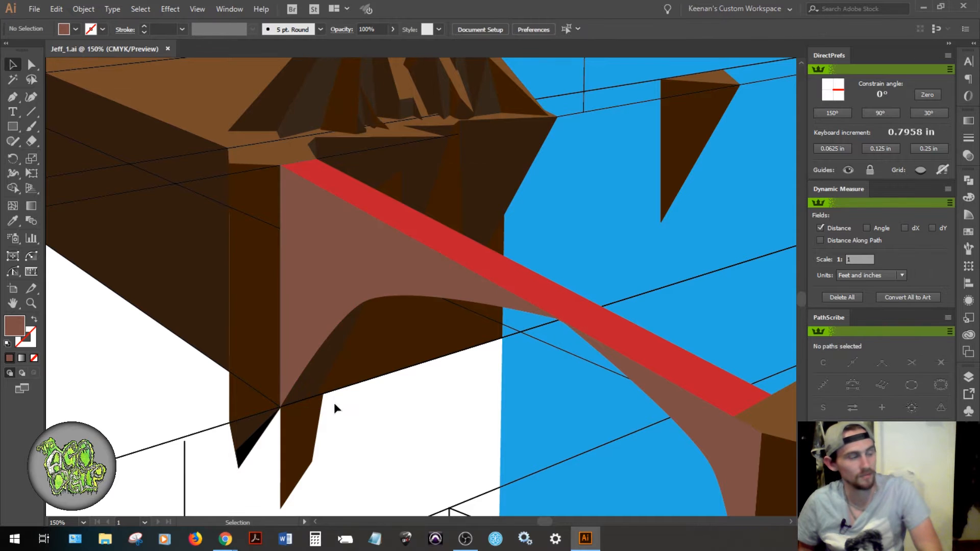
pyautogui.press('ctrl')
pyautogui.hotkey('ctrl', '-')
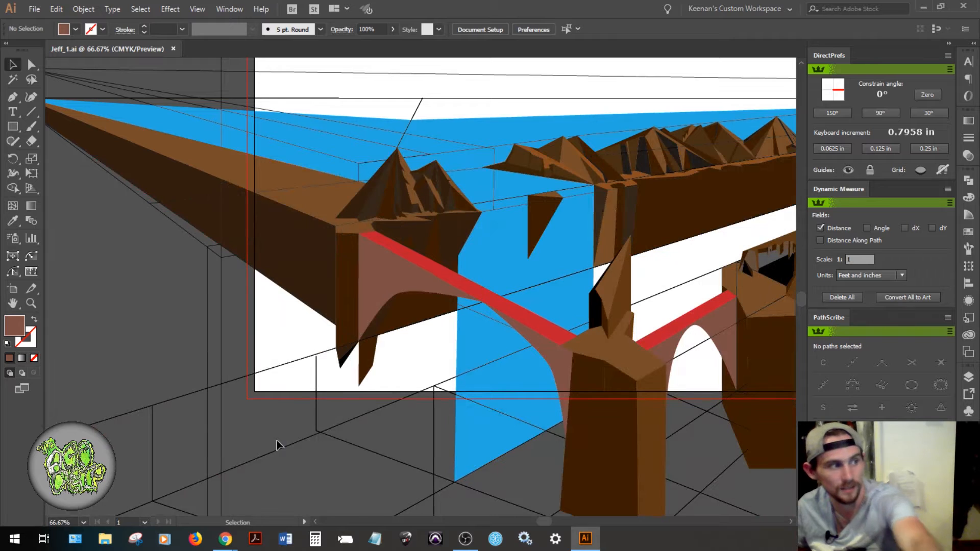
# - Draw a vertical Pen path about 13.5 in tall beside the bridge's cliff end and convert it to a guide
pyautogui.press('p')
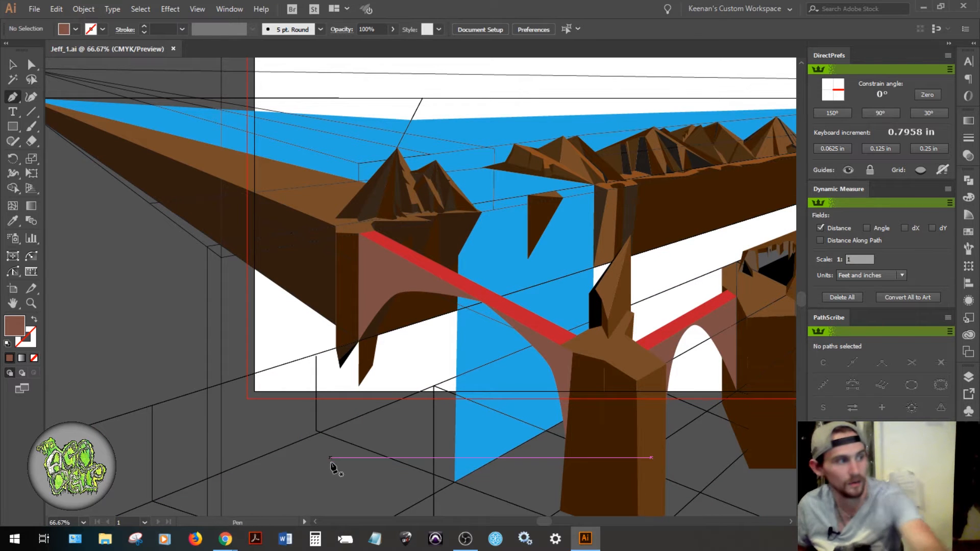
pyautogui.click(348, 482)
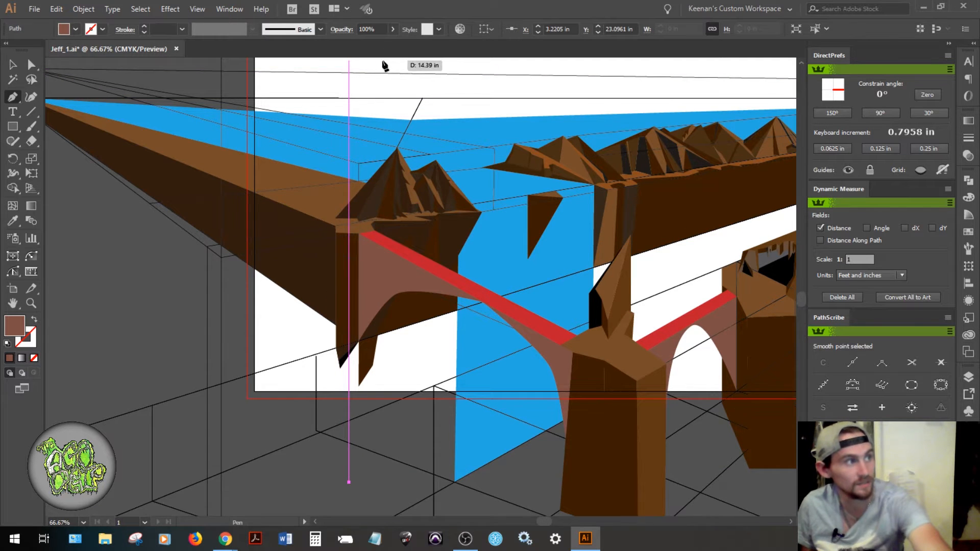
pyautogui.keyDown('shift'); pyautogui.click(366, 85); pyautogui.keyUp('shift')
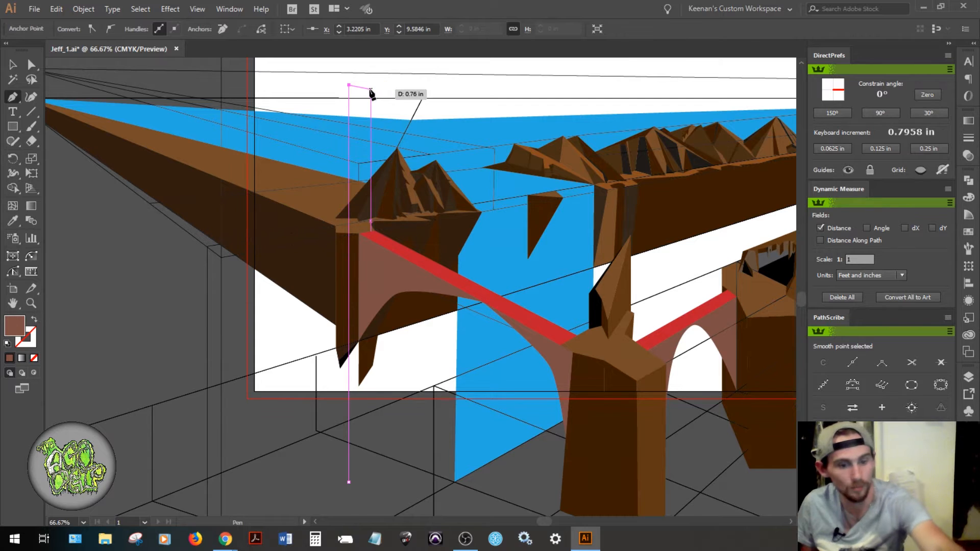
pyautogui.press('v')
pyautogui.rightClick(344, 82)
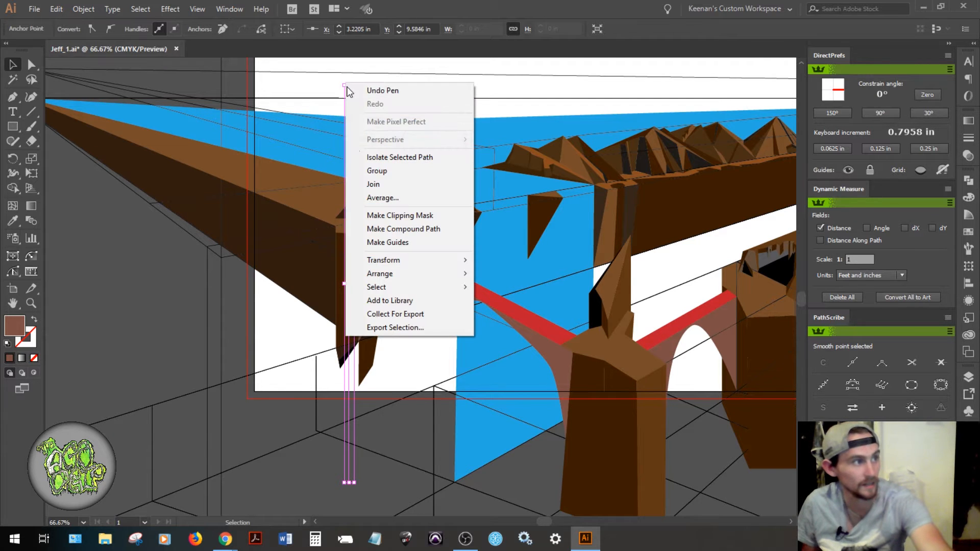
pyautogui.click(369, 242)
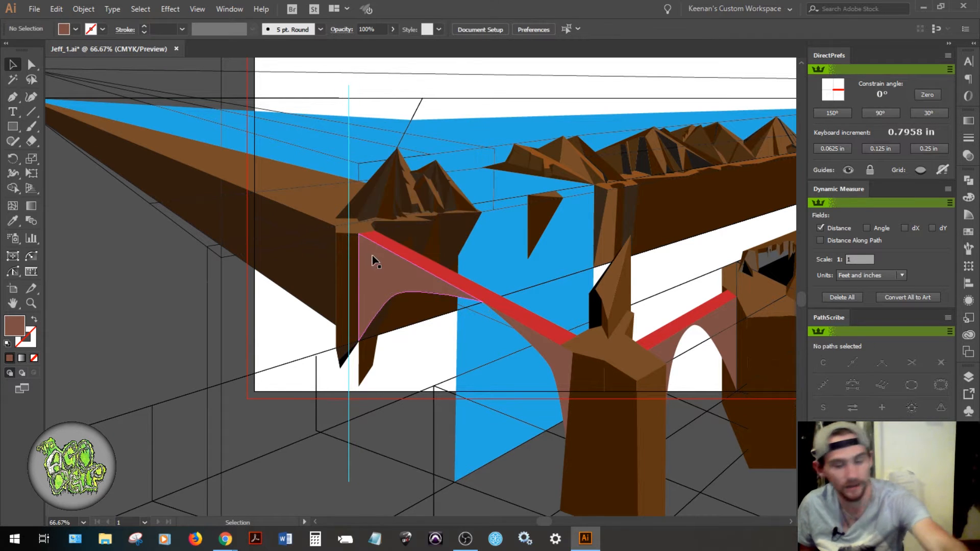
# - Align the vertical guide with the bridge's edge at the cliff and check its entry in the mountains layer
pyautogui.press('a')
pyautogui.scroll(-3, 375, 263)
pyautogui.press('F7')
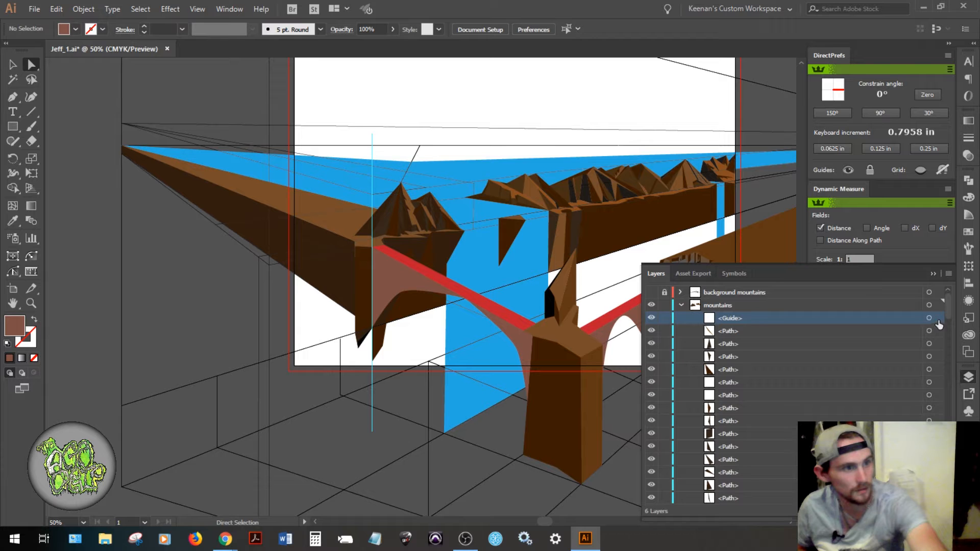
pyautogui.click(932, 274)
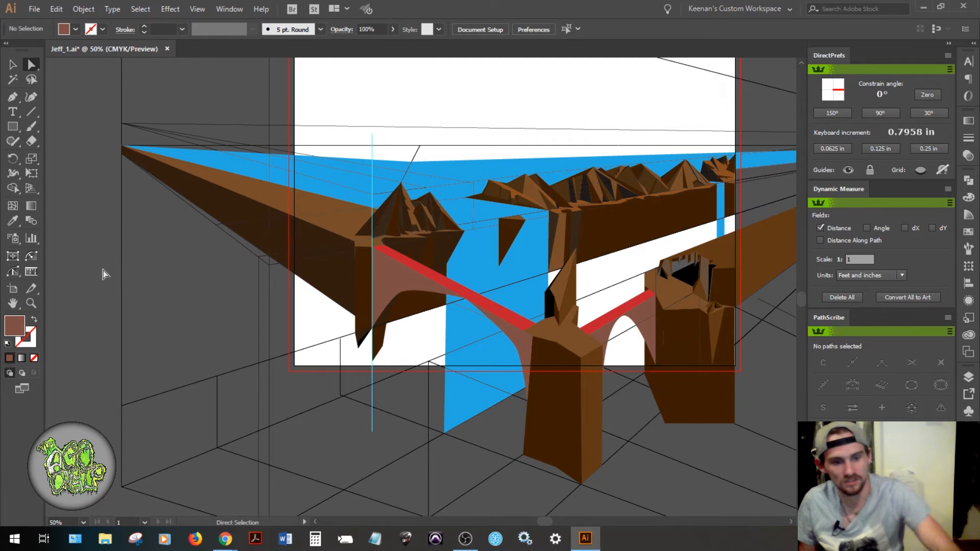
# - Examine how the cliff faces and bridges recede toward the vanishing points on both sides of the artboard
pyautogui.moveTo(172, 221); pyautogui.dragTo(232, 291)
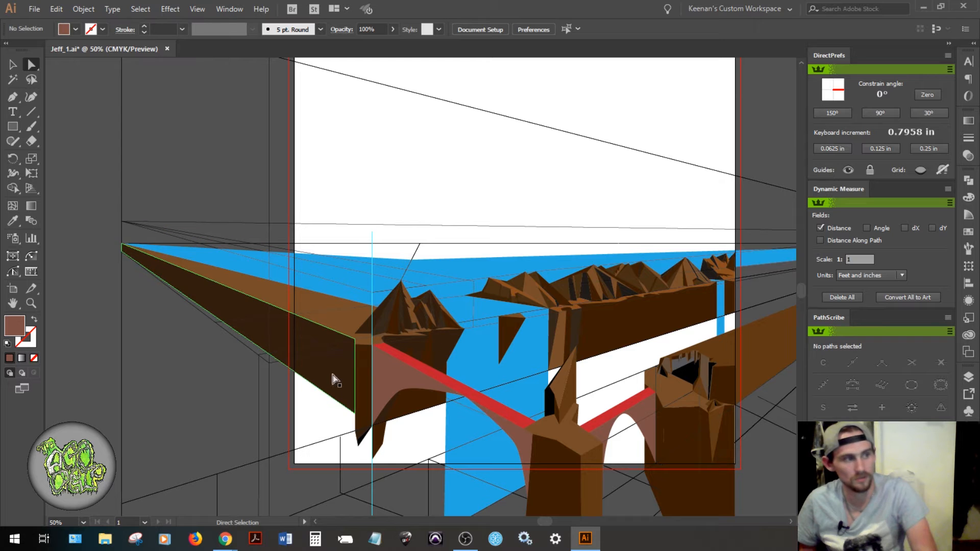
pyautogui.press('space')
pyautogui.moveTo(403, 361); pyautogui.dragTo(124, 393)
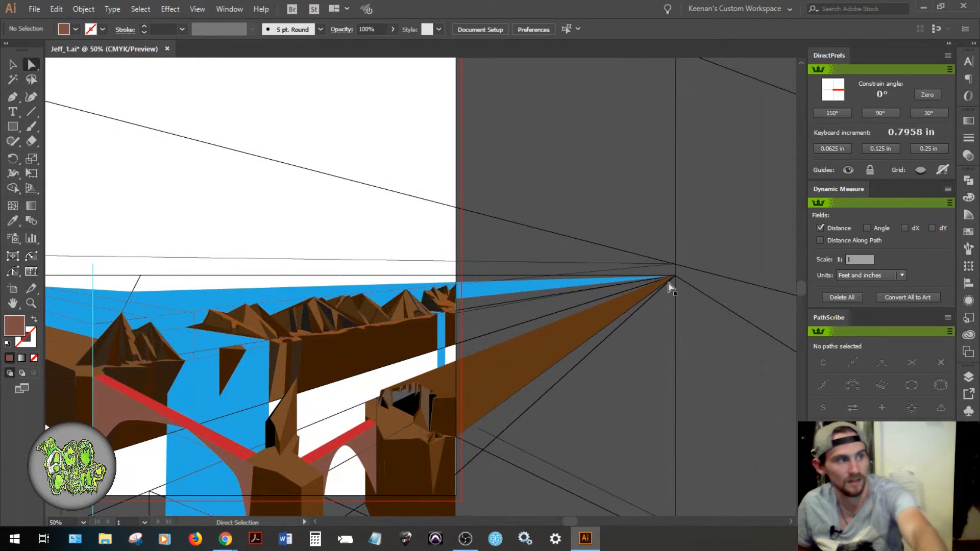
pyautogui.press('space')
pyautogui.moveTo(188, 393); pyautogui.dragTo(325, 364)
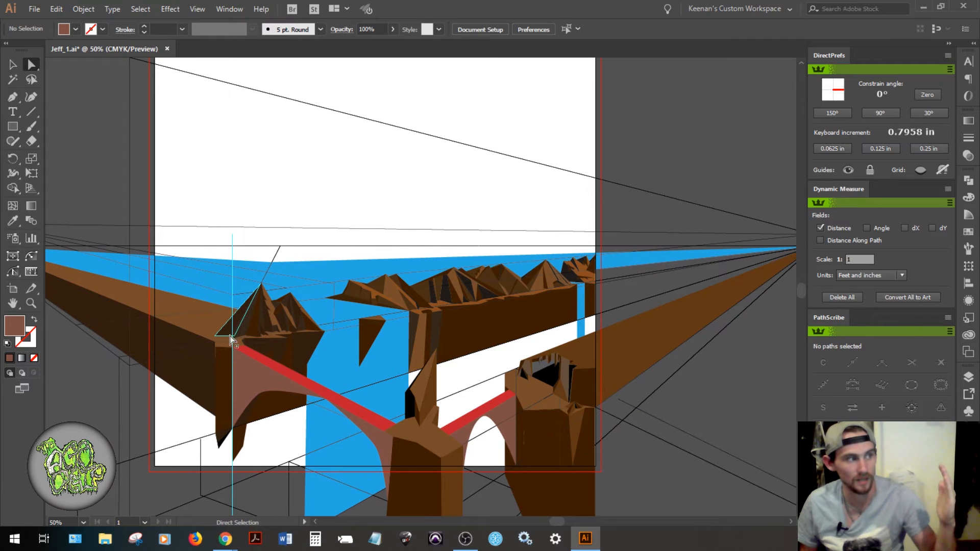
pyautogui.moveTo(449, 343); pyautogui.dragTo(372, 243)
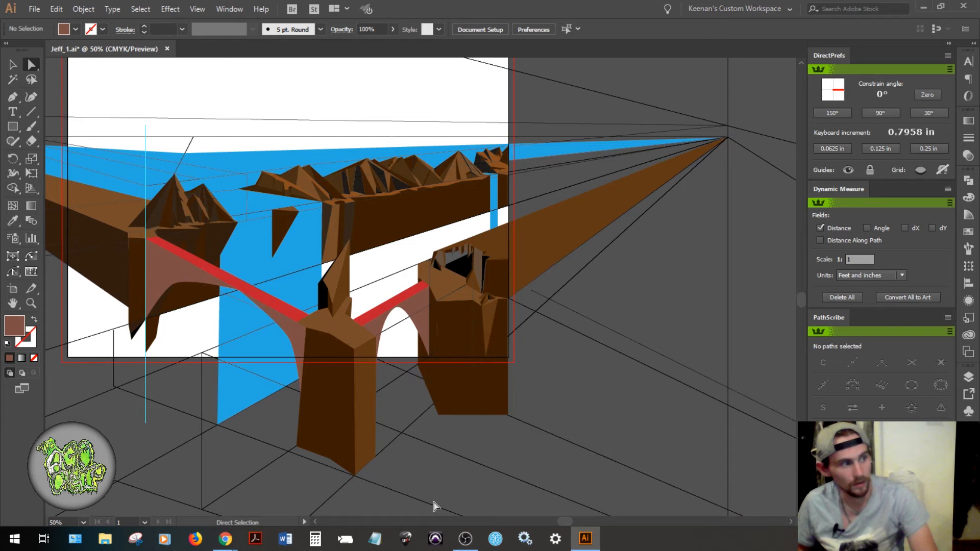
# - Draw a second vertical Pen path about 11 in tall and turn it into a guide along the front pillar's corner
pyautogui.press('p')
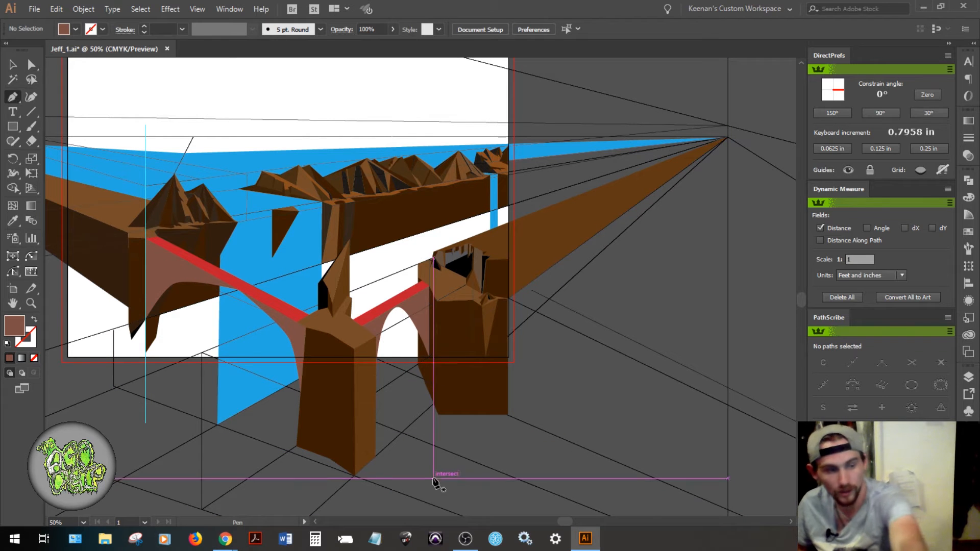
pyautogui.click(433, 475)
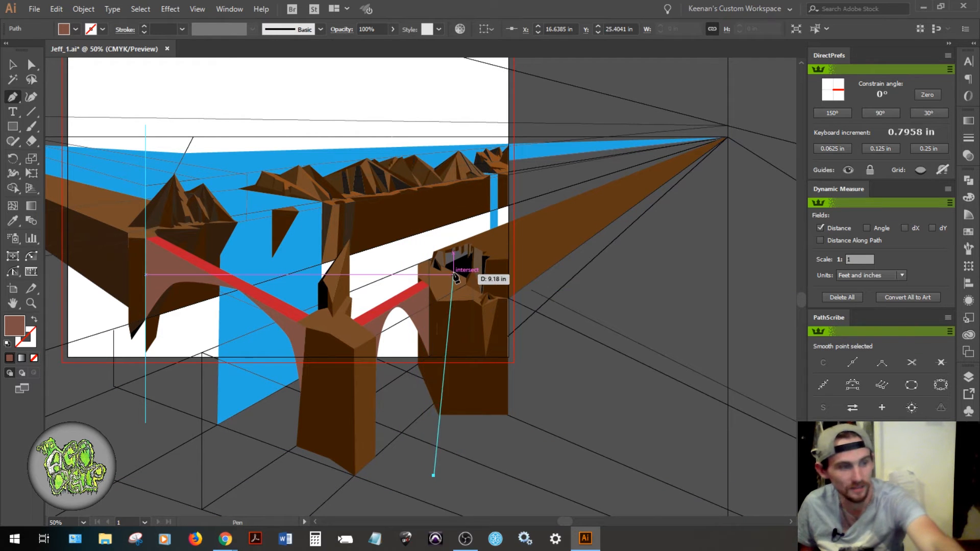
pyautogui.click(434, 230)
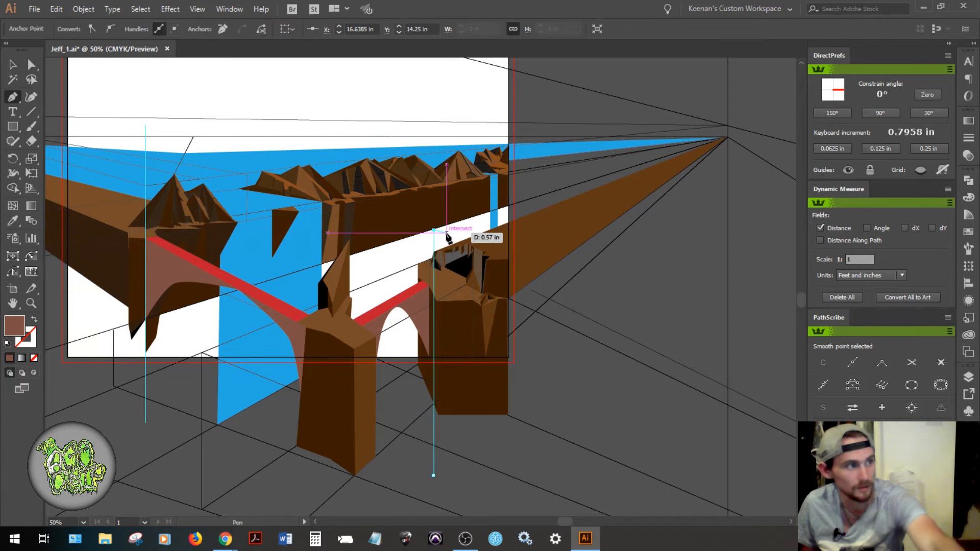
pyautogui.press('v')
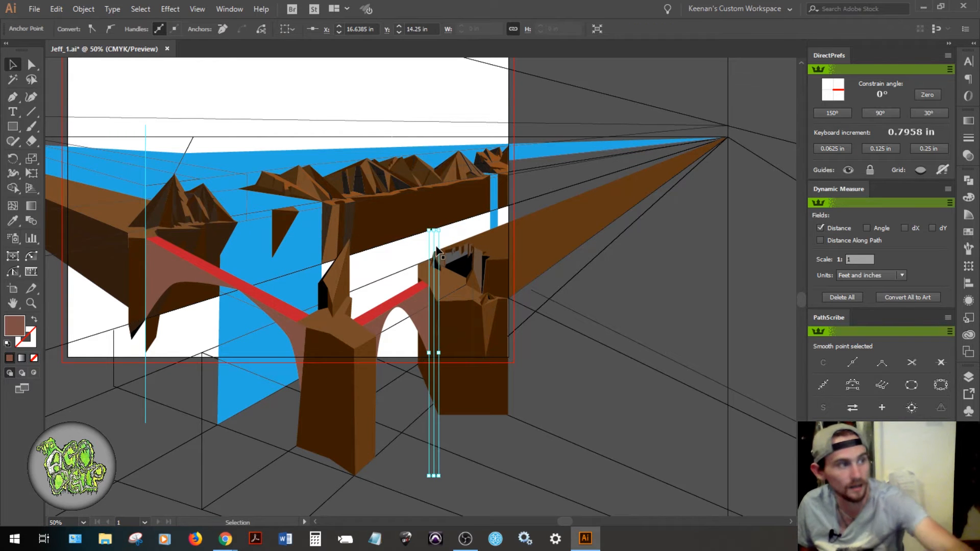
pyautogui.moveTo(418, 246); pyautogui.dragTo(417, 247)
pyautogui.hotkey('ctrl', 'z')
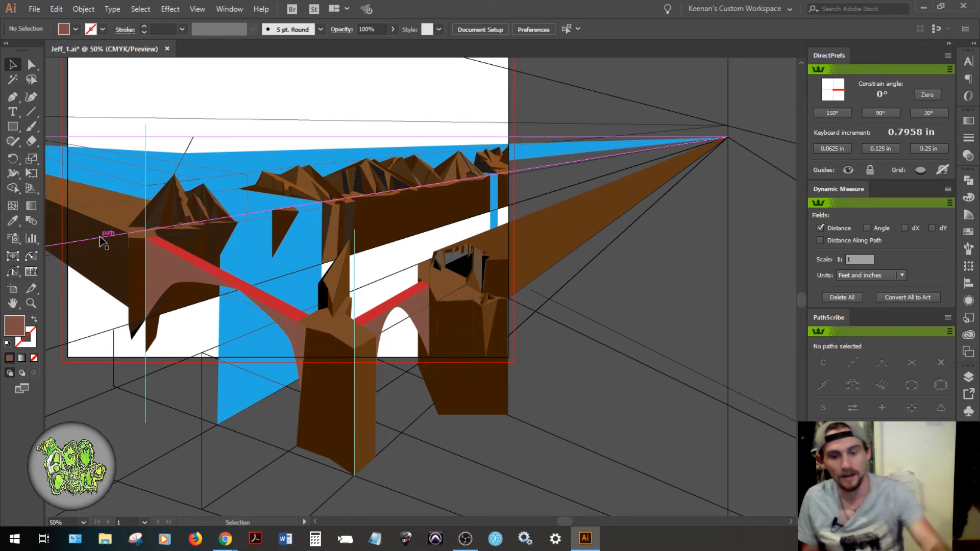
# - In Jeff_2.ai, unlock the art board mask layer, hide it to inspect the artwork beyond the artboard, and show it again
pyautogui.hotkey('ctrl', '-')
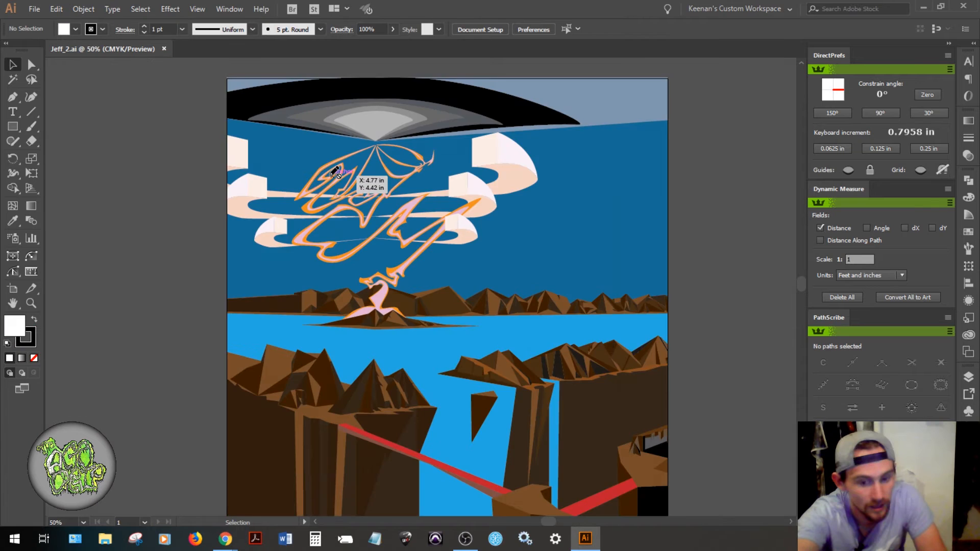
pyautogui.hotkey('ctrl', '-')
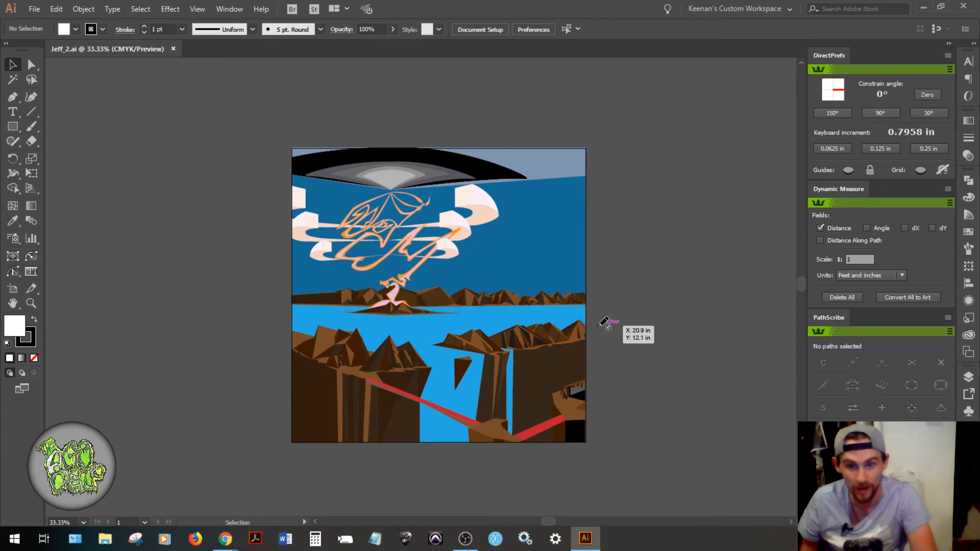
pyautogui.click(969, 377)
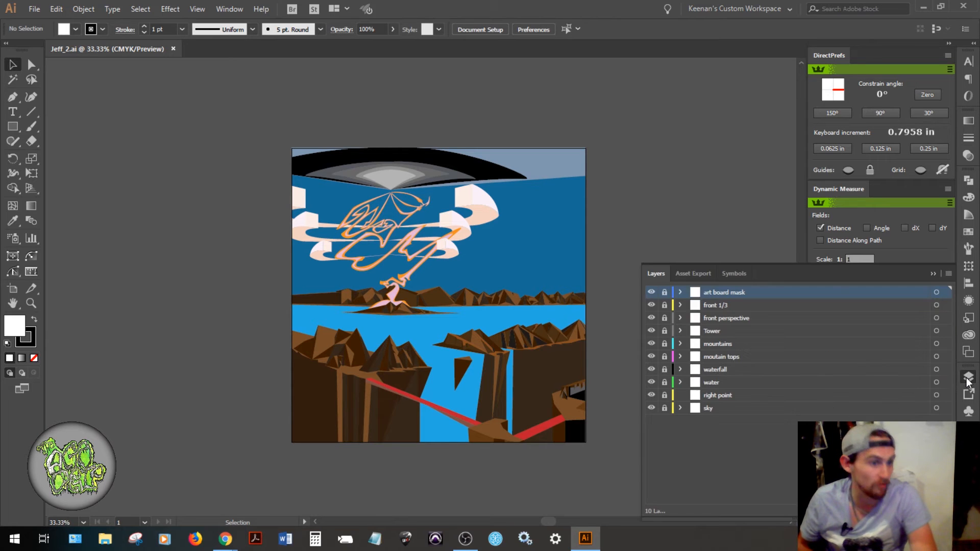
pyautogui.click(664, 292)
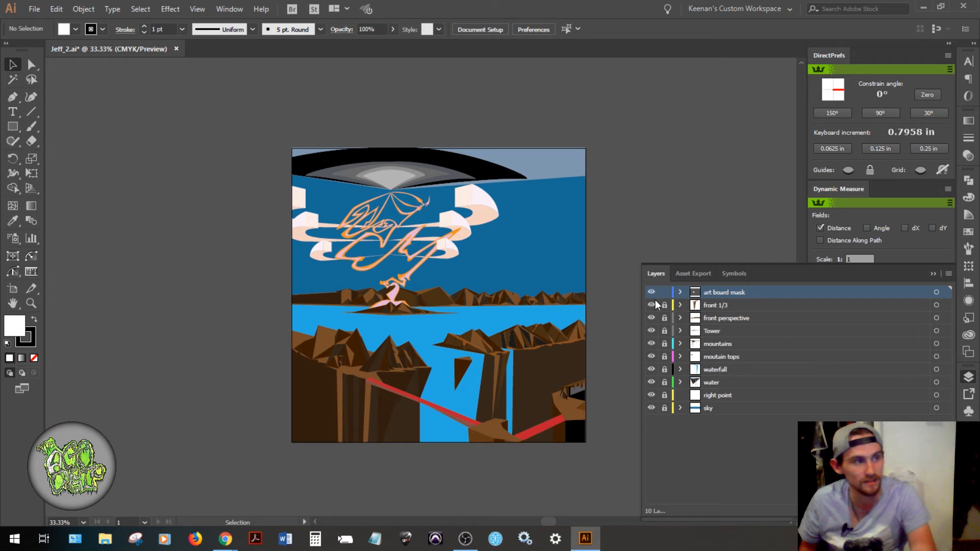
pyautogui.click(651, 291)
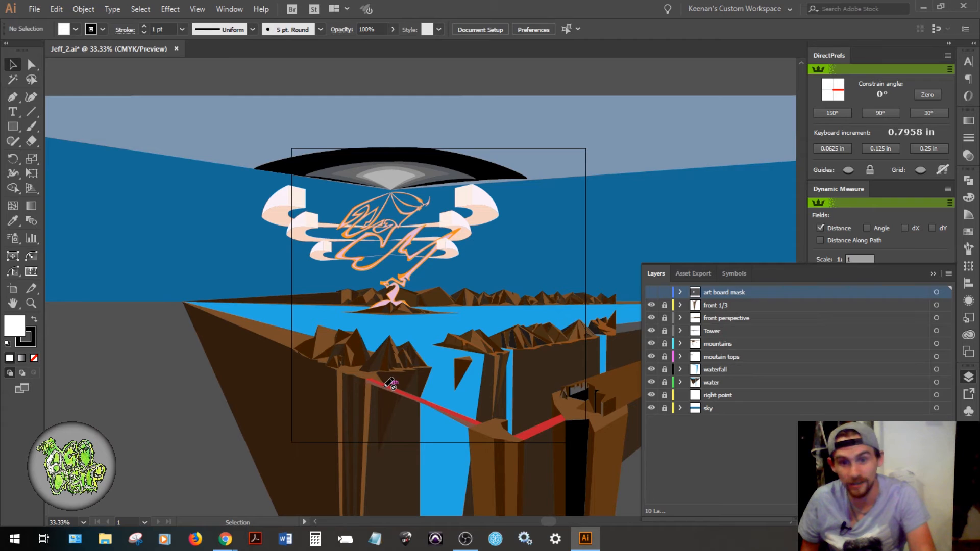
pyautogui.click(651, 292)
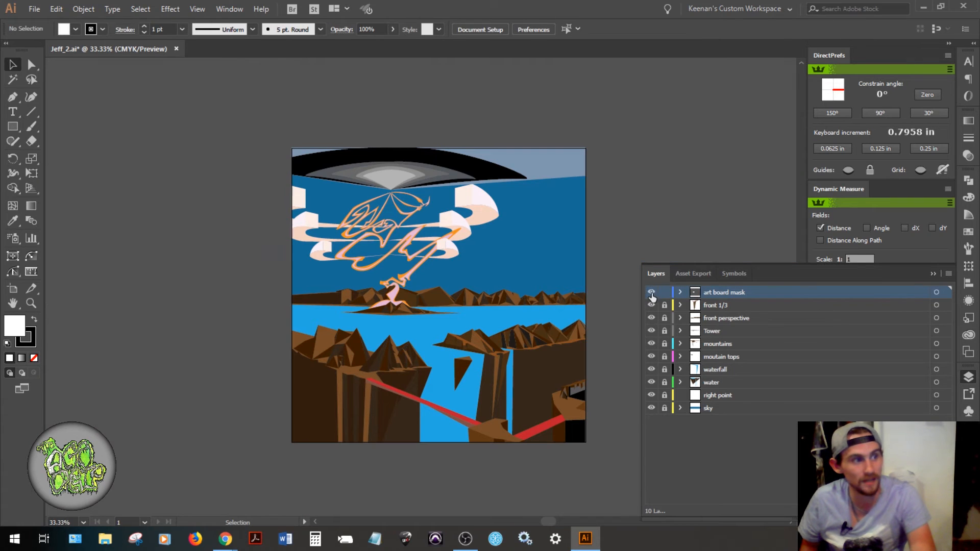